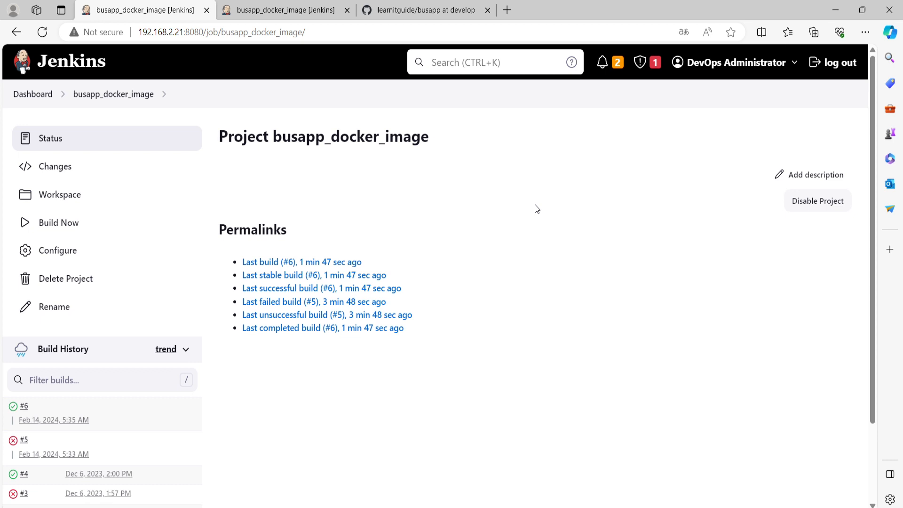
Open the busapp_docker_image job's configuration at Build Triggers and read the help for triggering builds remotely
{"action": "left_click", "coordinate": [60, 251]}
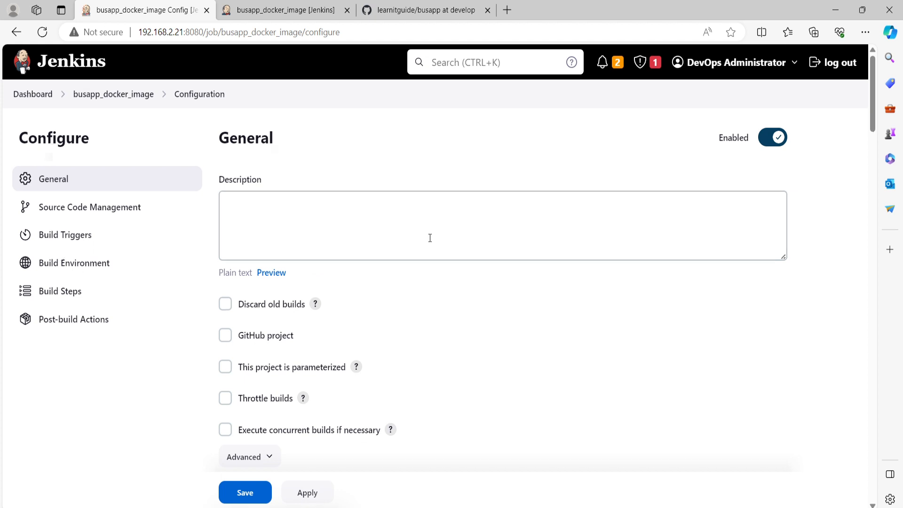
{"action": "scroll", "coordinate": [432, 242], "scroll_direction": "down", "scroll_amount": 4}
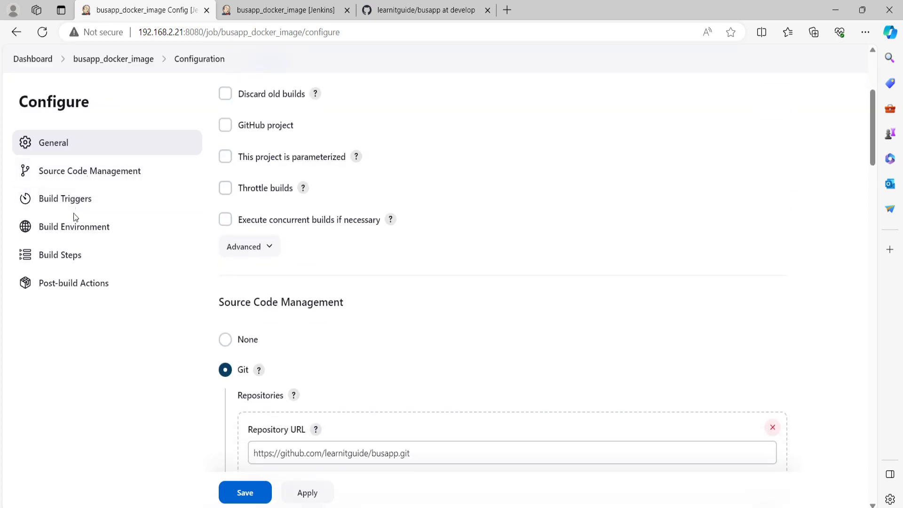
{"action": "left_click", "coordinate": [74, 201]}
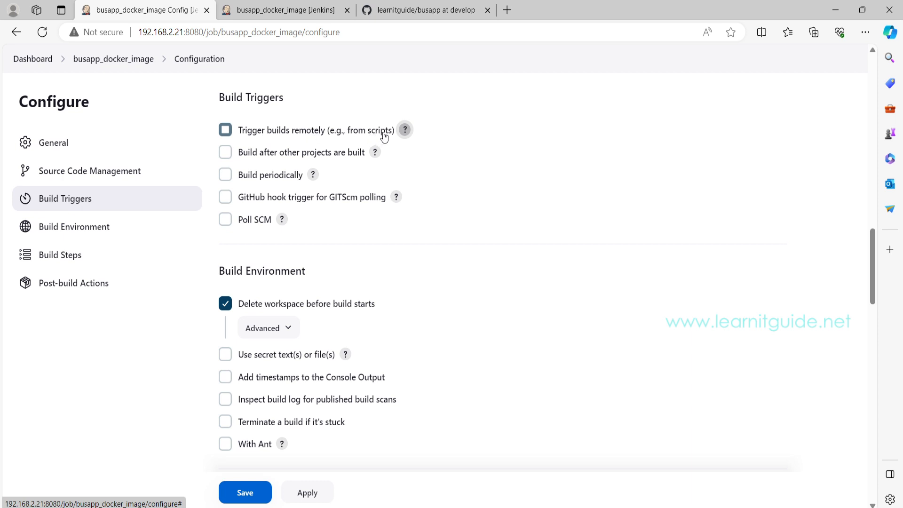
{"action": "left_click", "coordinate": [404, 130]}
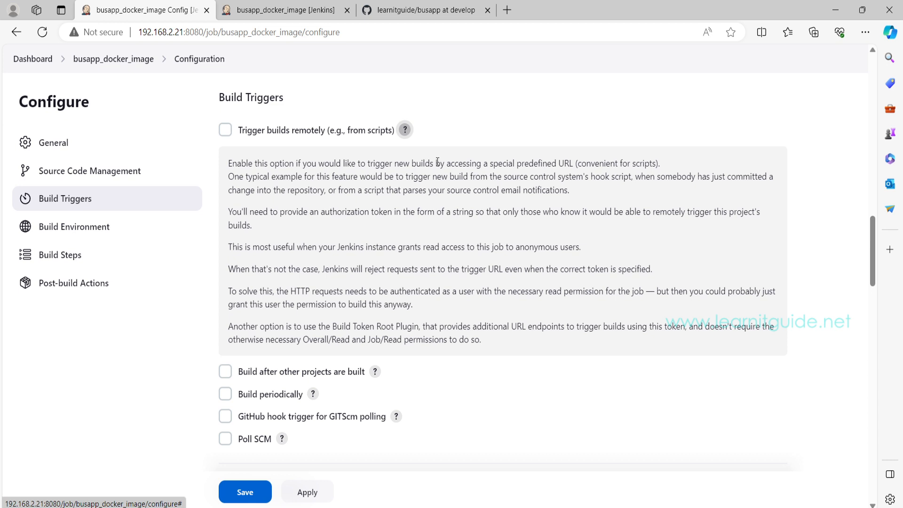
{"action": "left_click", "coordinate": [405, 130]}
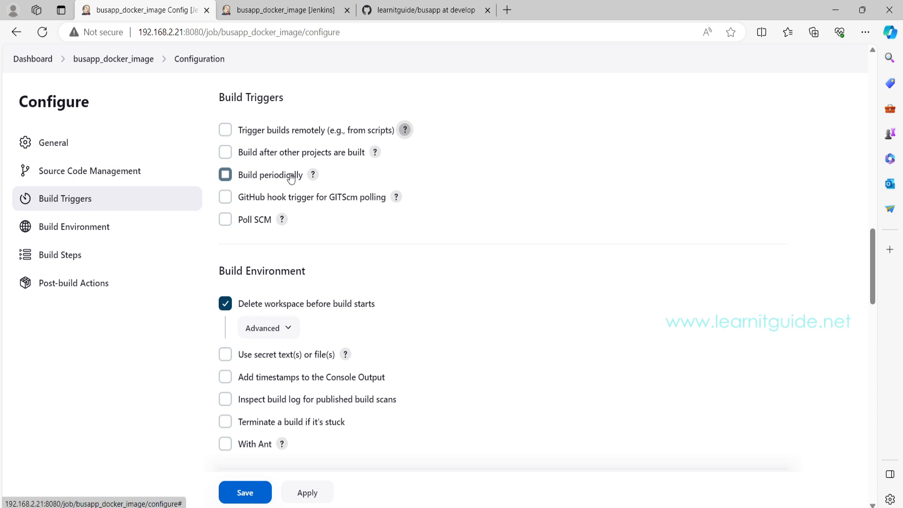
Read the Build periodically help, enable that trigger and set its schedule to * * * * *
{"action": "left_click", "coordinate": [312, 174]}
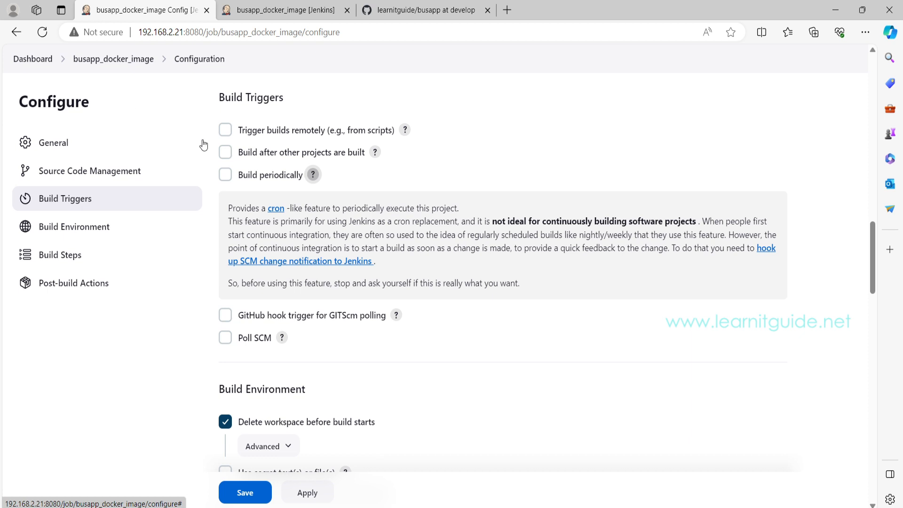
{"action": "left_click", "coordinate": [222, 175]}
{"action": "left_click", "coordinate": [291, 341]}
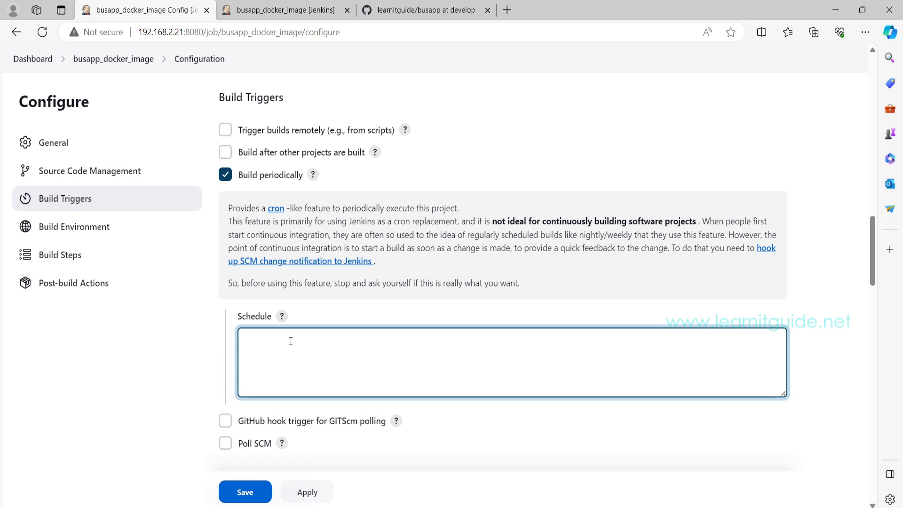
{"action": "type", "text": "* * * * *"}
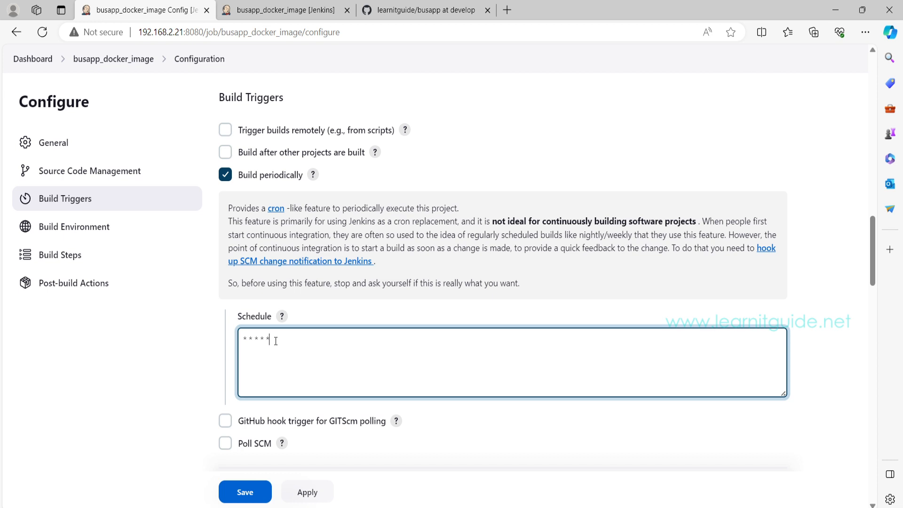
Examine the individual fields of the periodic build schedule and the timing notice beneath it
{"action": "double_click", "coordinate": [250, 340]}
{"action": "double_click", "coordinate": [255, 340]}
{"action": "left_click", "coordinate": [256, 339]}
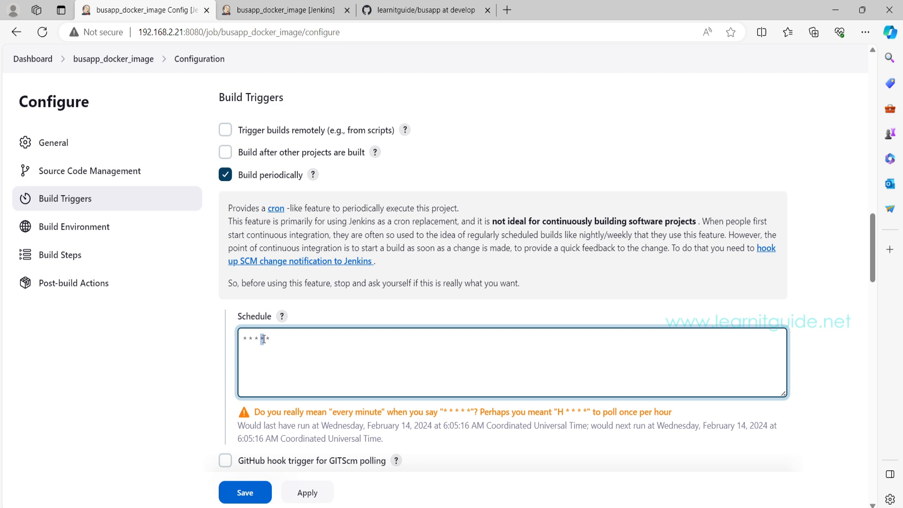
{"action": "double_click", "coordinate": [268, 338]}
{"action": "triple_click", "coordinate": [278, 336]}
{"action": "left_click_drag", "start_coordinate": [305, 412], "coordinate": [416, 437]}
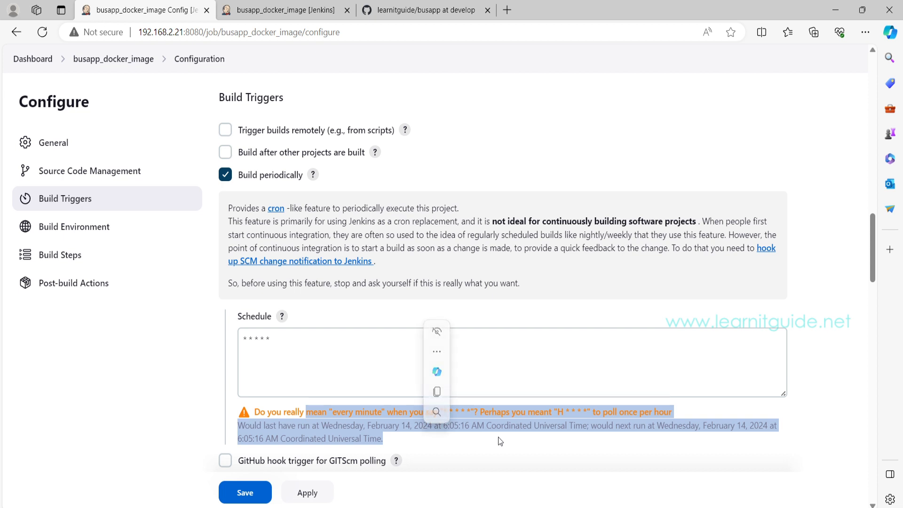
Disable the Build periodically trigger and temporarily enable Poll SCM to inspect its schedule field
{"action": "left_click_drag", "start_coordinate": [304, 175], "coordinate": [239, 174]}
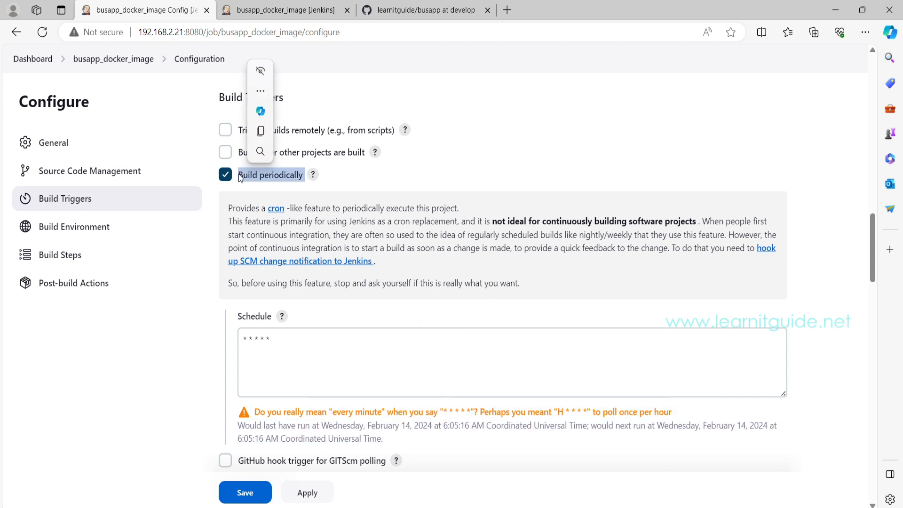
{"action": "left_click", "coordinate": [239, 174]}
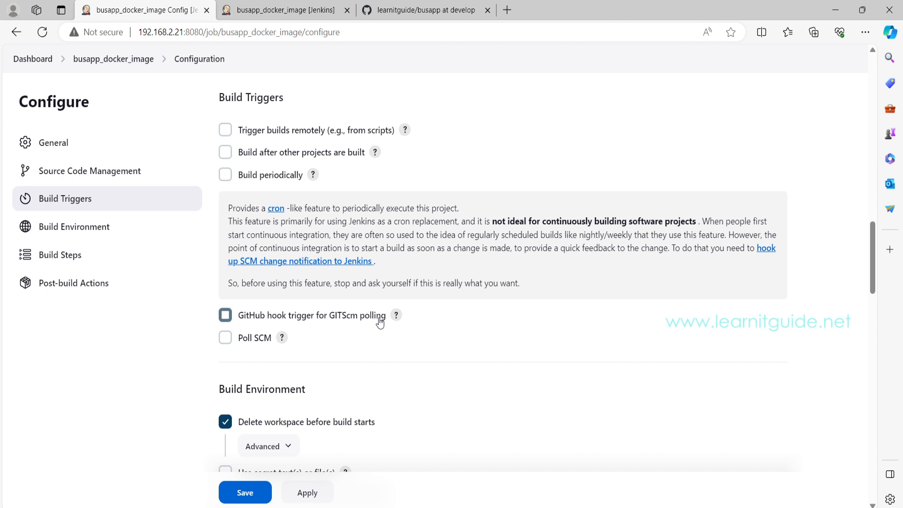
{"action": "left_click", "coordinate": [248, 343]}
{"action": "left_click", "coordinate": [267, 342]}
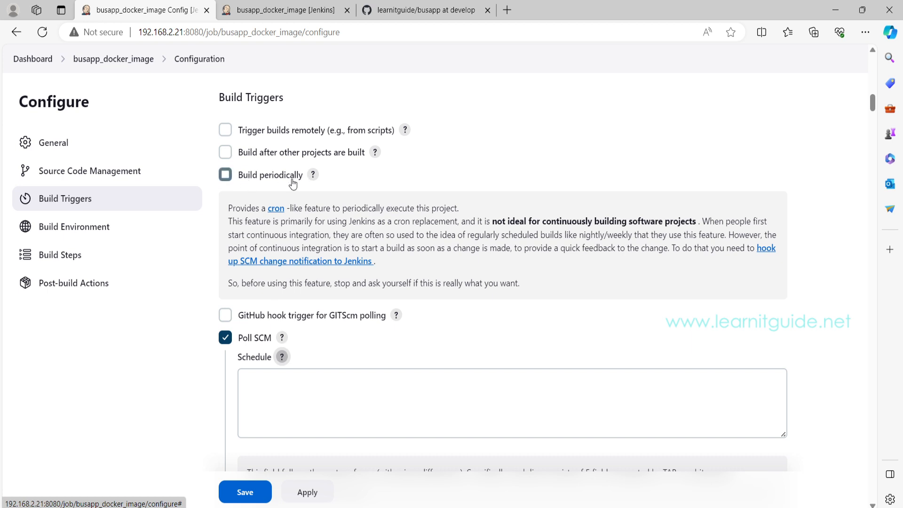
{"action": "left_click", "coordinate": [274, 342]}
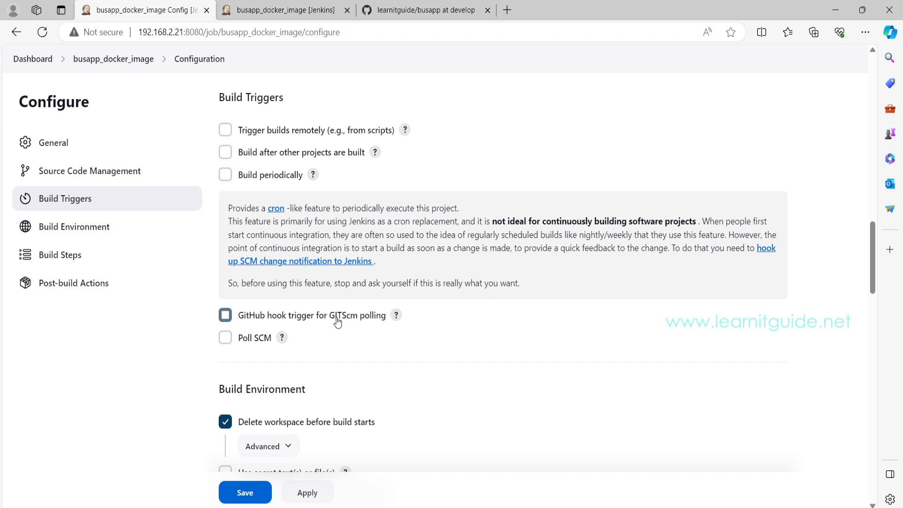
Switch to the busapp repository on GitHub and open the form for adding a webhook in its settings
{"action": "left_click", "coordinate": [272, 5]}
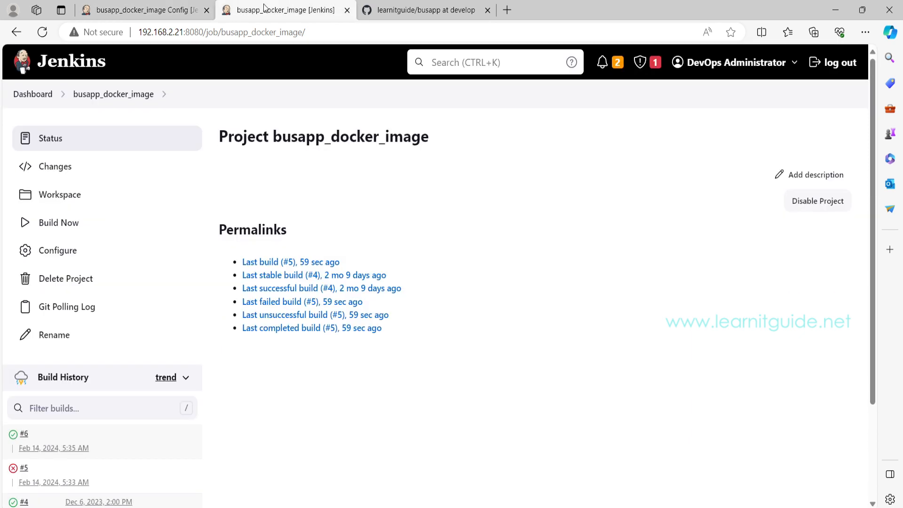
{"action": "left_click", "coordinate": [404, 4]}
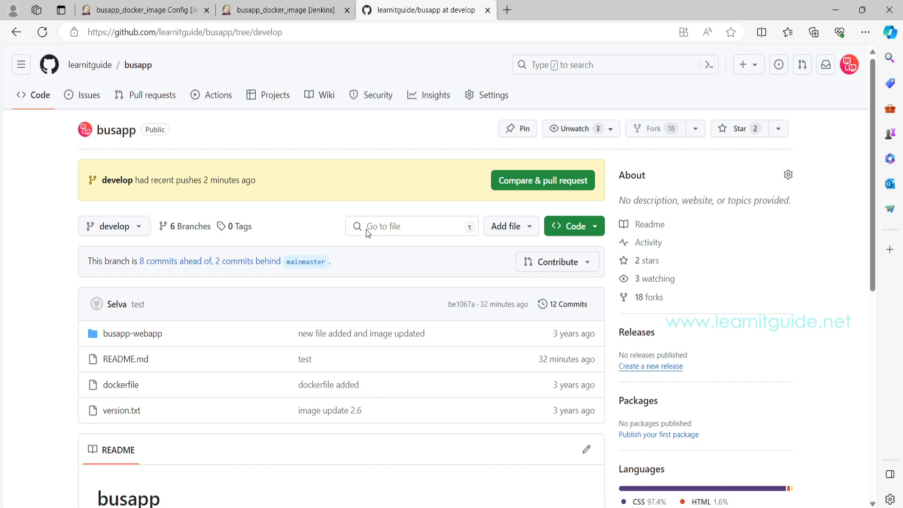
{"action": "left_click", "coordinate": [193, 5]}
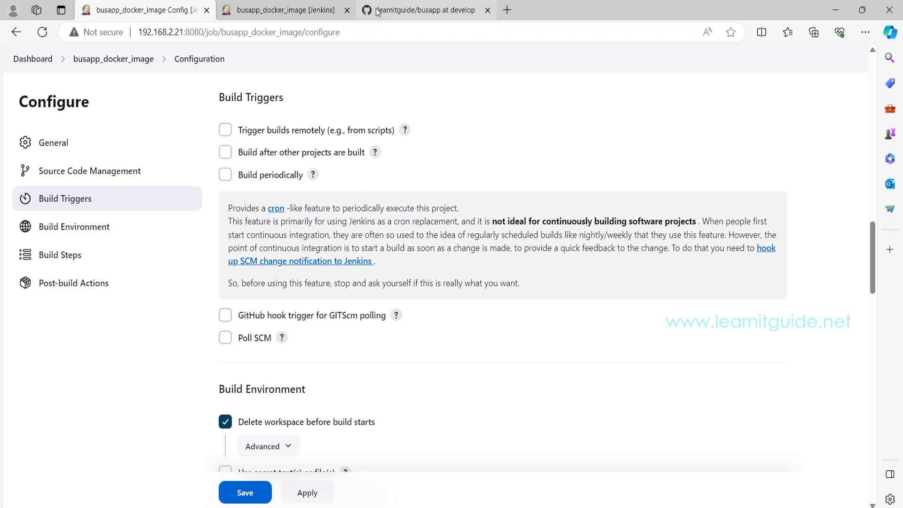
{"action": "left_click", "coordinate": [409, 10]}
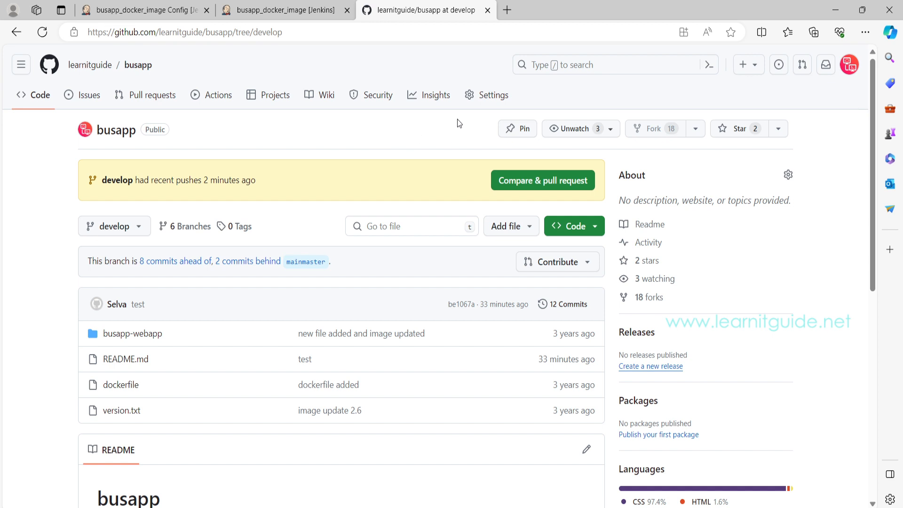
{"action": "left_click", "coordinate": [484, 95]}
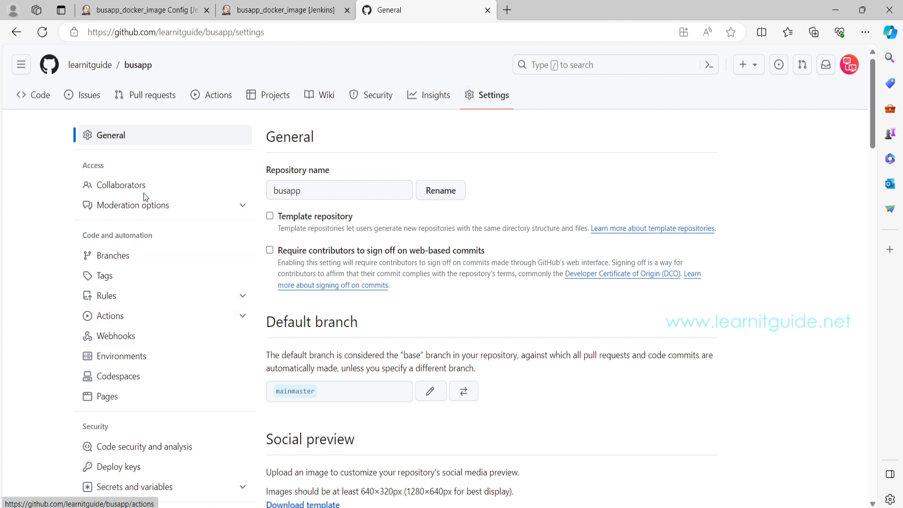
{"action": "left_click", "coordinate": [117, 337]}
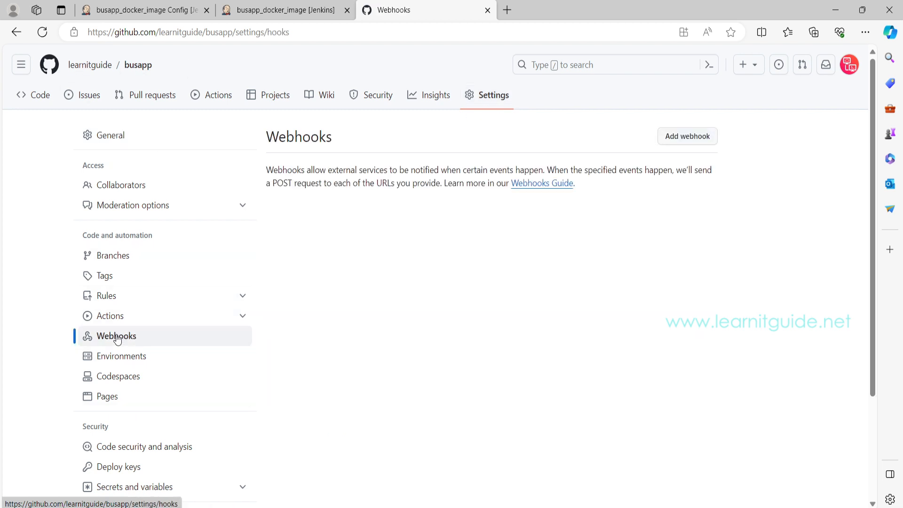
{"action": "left_click", "coordinate": [686, 136]}
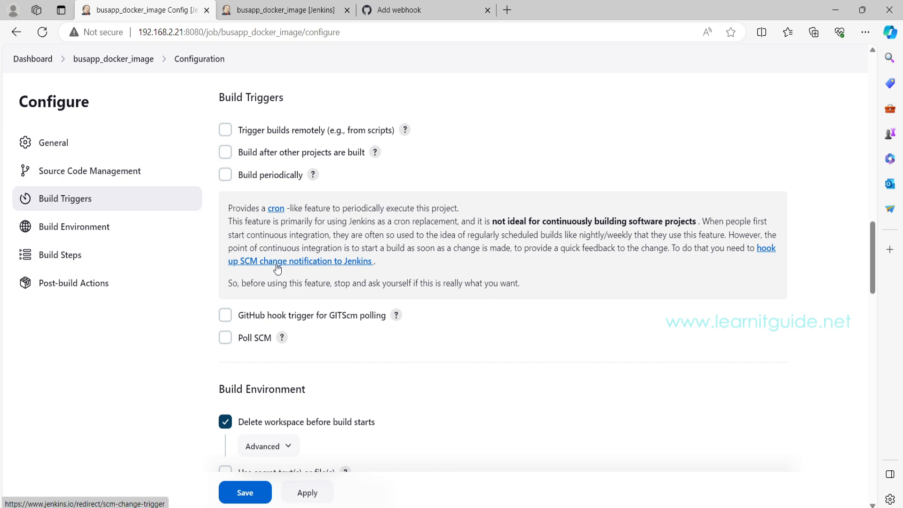
Re-enable the Build periodically trigger in the Jenkins job and select its * * * * * schedule for checking
{"action": "left_click", "coordinate": [225, 175]}
{"action": "left_click", "coordinate": [293, 338]}
{"action": "left_click_drag", "start_coordinate": [293, 337], "coordinate": [233, 330]}
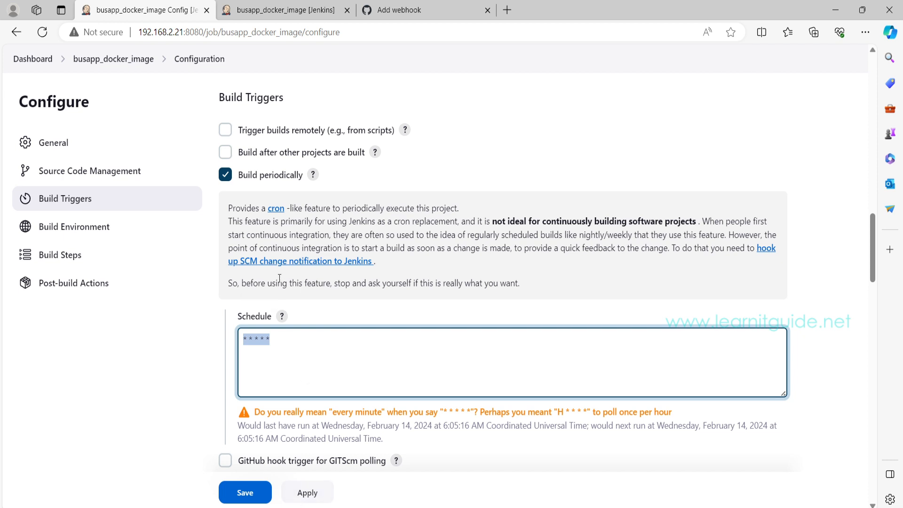
Review the job's Docker image build and push steps, and save the job configuration
{"action": "scroll", "coordinate": [279, 278], "scroll_direction": "down", "scroll_amount": 12}
{"action": "scroll", "coordinate": [279, 278], "scroll_direction": "down", "scroll_amount": 4}
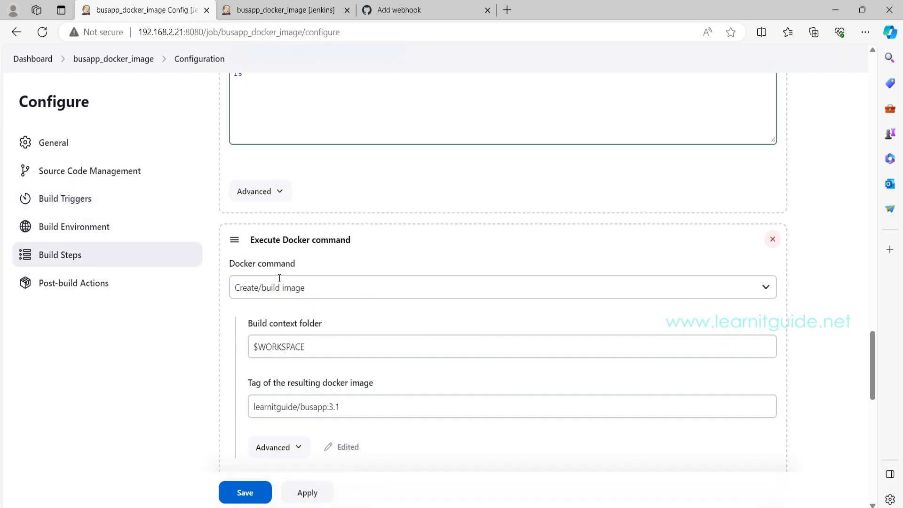
{"action": "scroll", "coordinate": [278, 276], "scroll_direction": "up", "scroll_amount": 3}
{"action": "scroll", "coordinate": [263, 258], "scroll_direction": "down", "scroll_amount": 9}
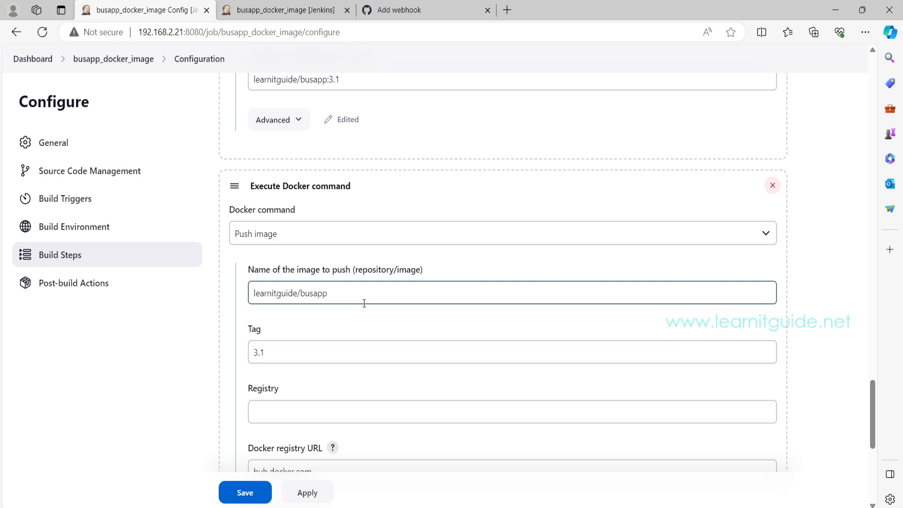
{"action": "scroll", "coordinate": [316, 366], "scroll_direction": "up", "scroll_amount": 10}
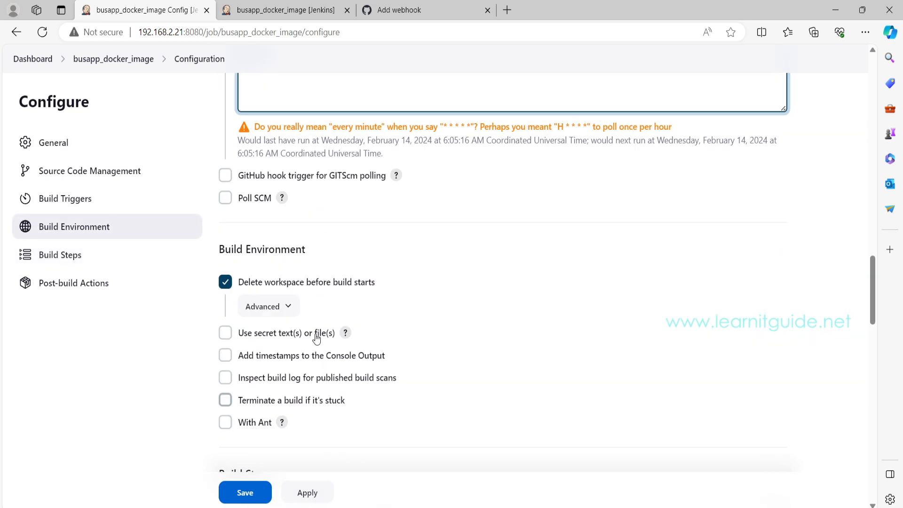
{"action": "left_click", "coordinate": [318, 493]}
{"action": "left_click", "coordinate": [247, 500]}
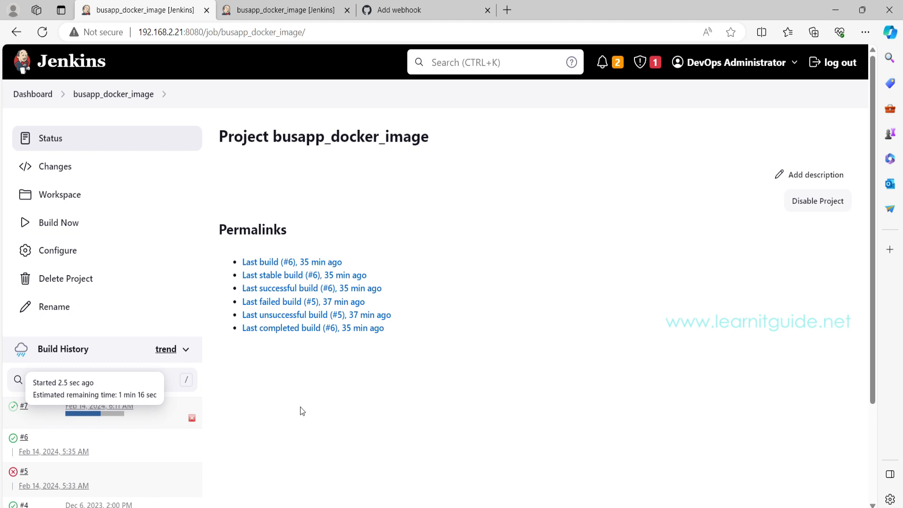
Open the console output of build #7 and examine the checkout, Docker image build and push log
{"action": "left_click", "coordinate": [24, 409]}
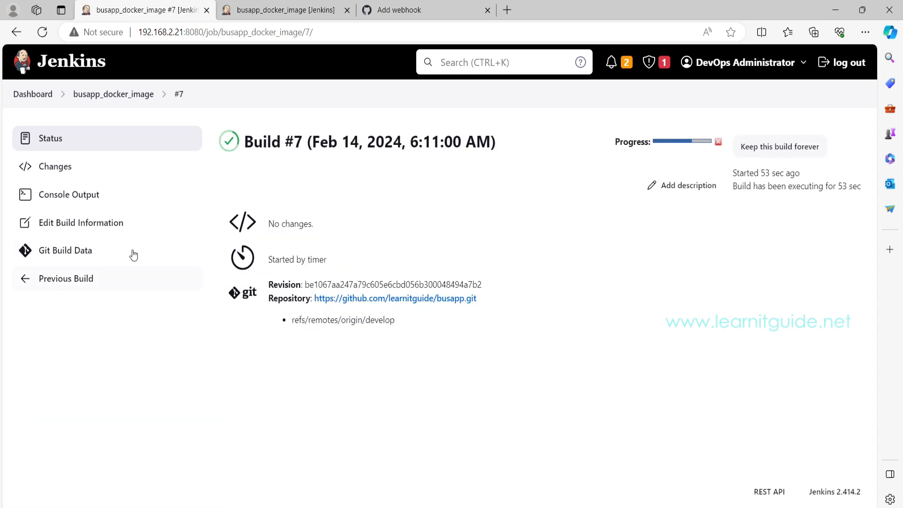
{"action": "left_click", "coordinate": [68, 194]}
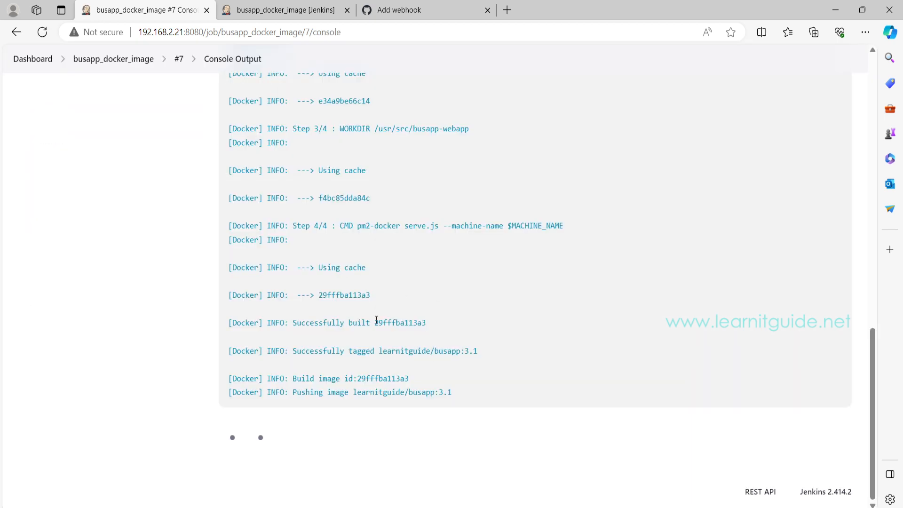
{"action": "scroll", "coordinate": [376, 320], "scroll_direction": "up", "scroll_amount": 8}
{"action": "left_click_drag", "start_coordinate": [277, 104], "coordinate": [280, 118]}
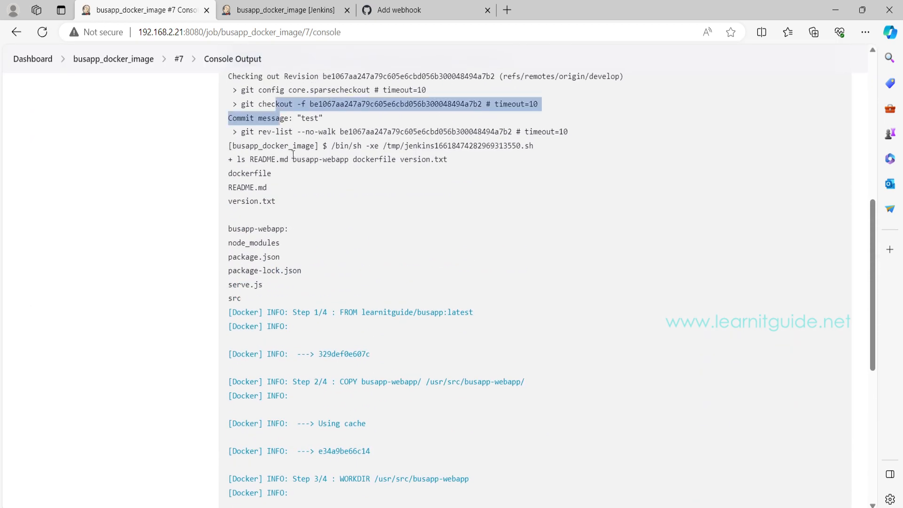
{"action": "left_click_drag", "start_coordinate": [293, 154], "coordinate": [414, 230]}
{"action": "scroll", "coordinate": [417, 245], "scroll_direction": "up", "scroll_amount": 1}
{"action": "scroll", "coordinate": [417, 244], "scroll_direction": "down", "scroll_amount": 8}
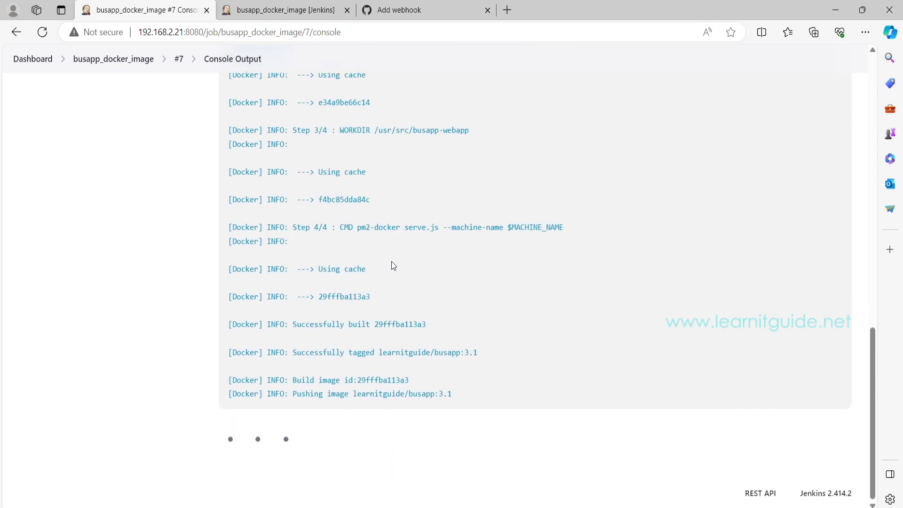
{"action": "left_click_drag", "start_coordinate": [304, 377], "coordinate": [492, 419]}
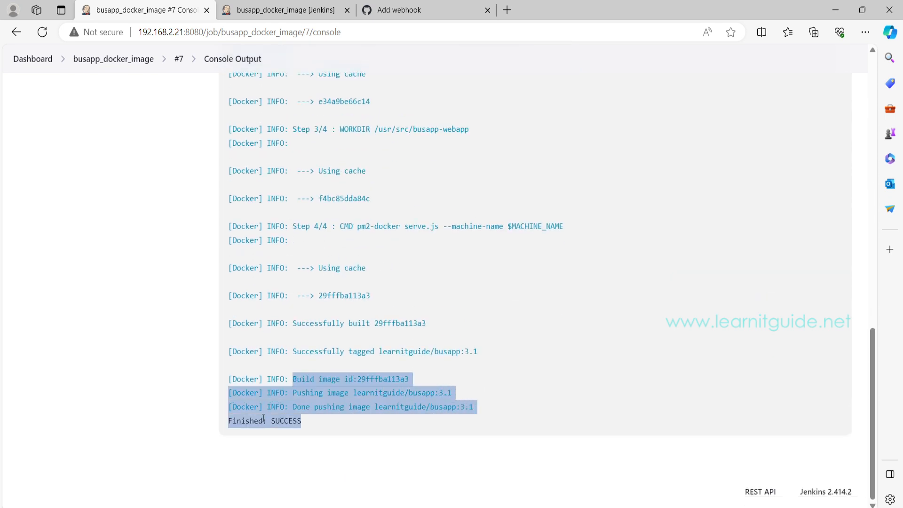
{"action": "left_click", "coordinate": [309, 422]}
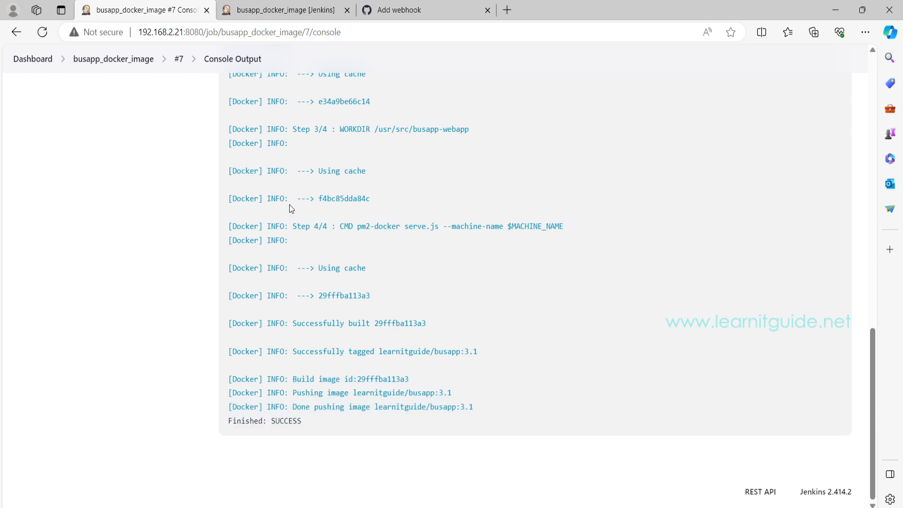
Return to the busapp_docker_image job page and abort the running build #8
{"action": "left_click", "coordinate": [112, 60]}
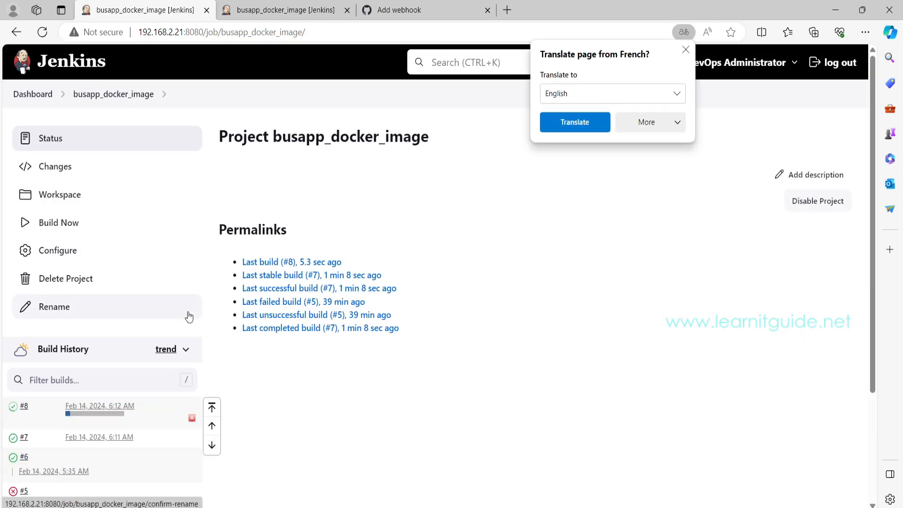
{"action": "left_click", "coordinate": [684, 53]}
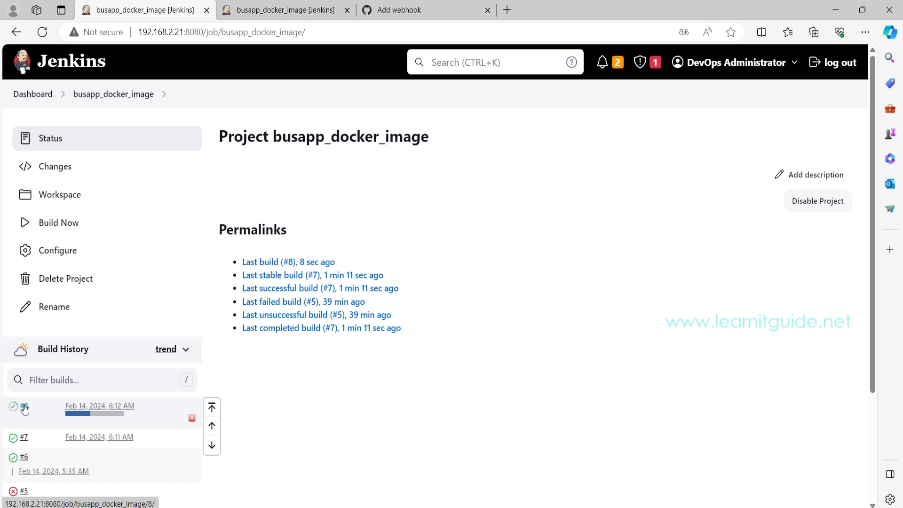
{"action": "left_click", "coordinate": [192, 419]}
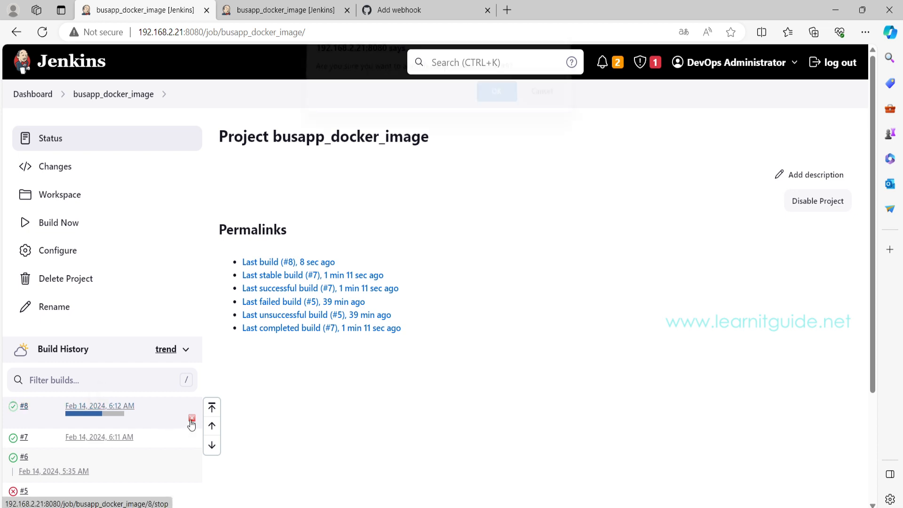
{"action": "left_click", "coordinate": [492, 97]}
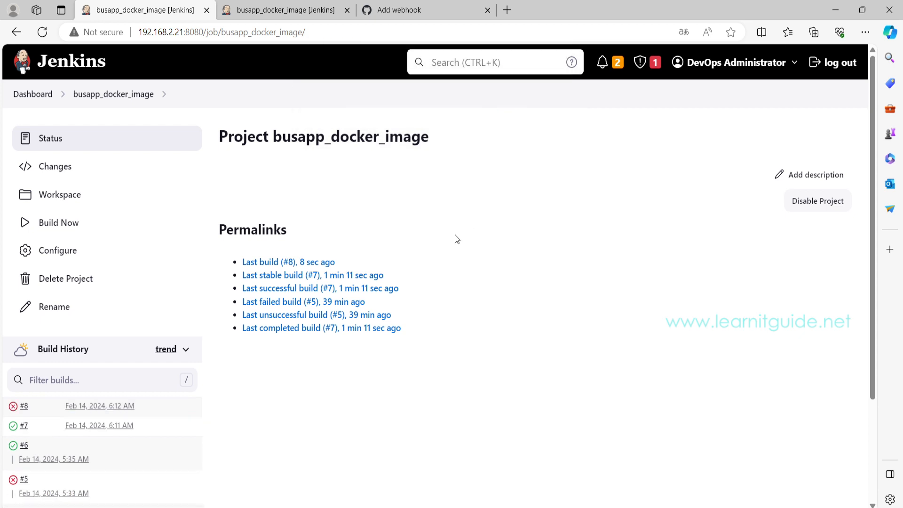
Open the job's configuration and disable the Build periodically trigger
{"action": "left_click", "coordinate": [69, 251]}
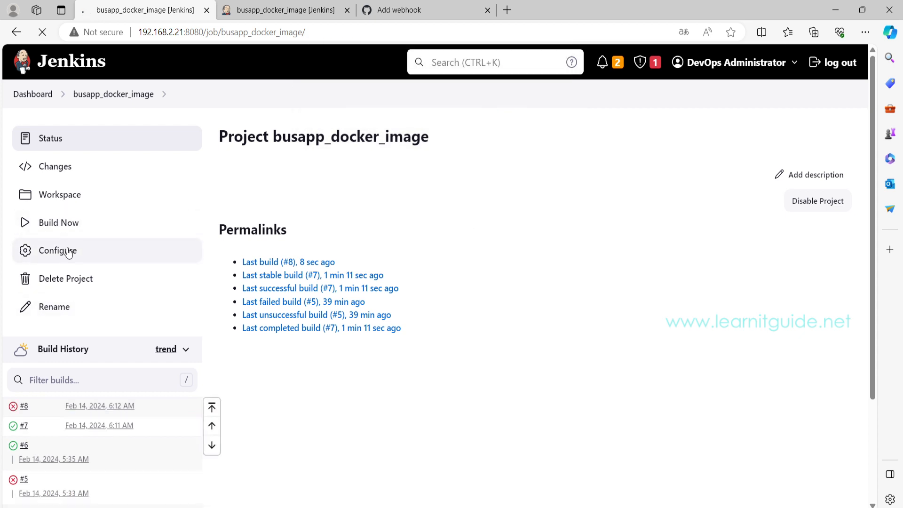
{"action": "scroll", "coordinate": [358, 291], "scroll_direction": "down", "scroll_amount": 5}
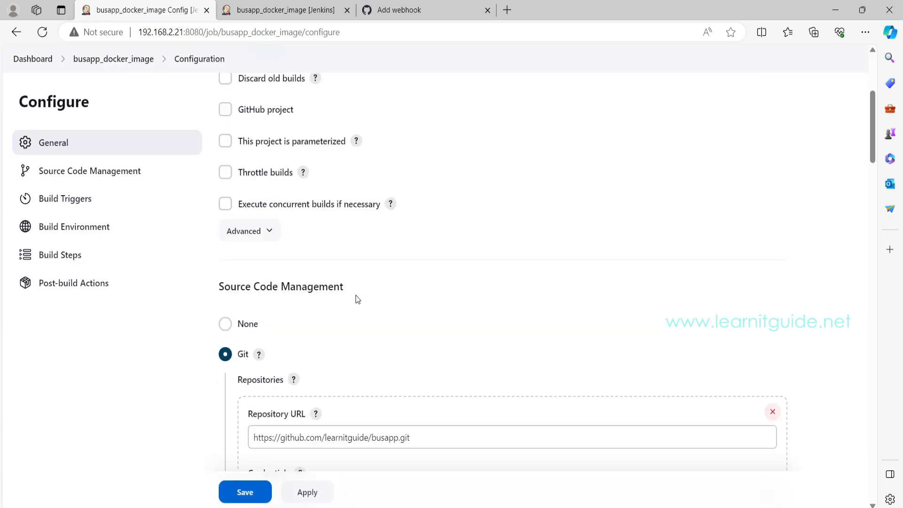
{"action": "scroll", "coordinate": [356, 295], "scroll_direction": "down", "scroll_amount": 10}
{"action": "scroll", "coordinate": [356, 295], "scroll_direction": "up", "scroll_amount": 8}
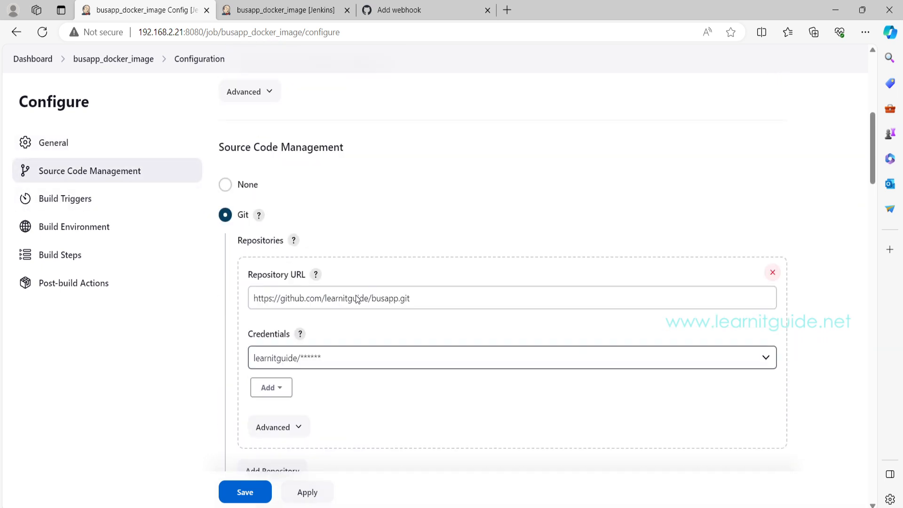
{"action": "scroll", "coordinate": [356, 295], "scroll_direction": "up", "scroll_amount": 5}
{"action": "scroll", "coordinate": [356, 299], "scroll_direction": "down", "scroll_amount": 5}
{"action": "scroll", "coordinate": [356, 295], "scroll_direction": "up", "scroll_amount": 6}
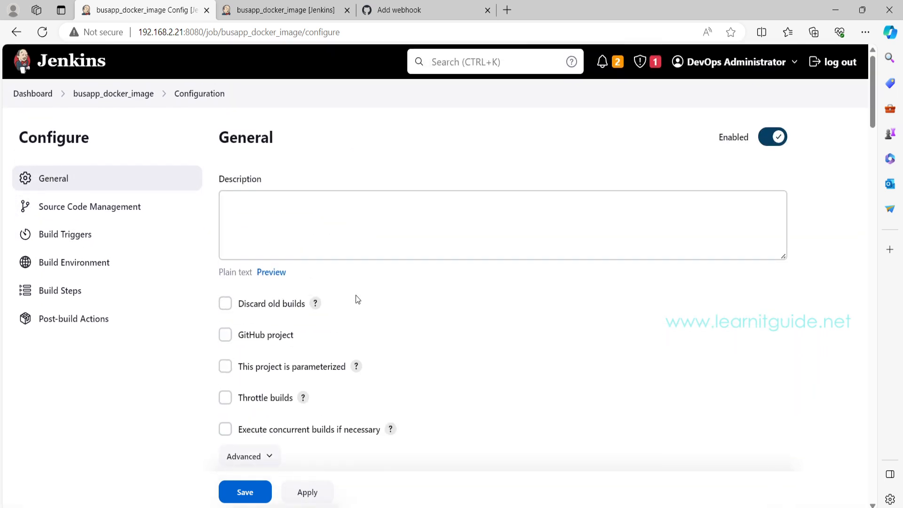
{"action": "scroll", "coordinate": [356, 295], "scroll_direction": "down", "scroll_amount": 6}
{"action": "left_click", "coordinate": [65, 198]}
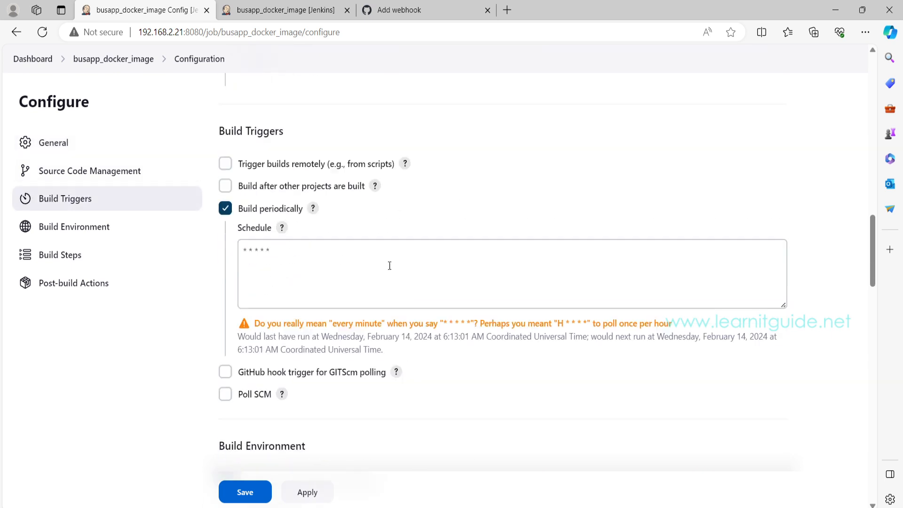
{"action": "left_click", "coordinate": [226, 175]}
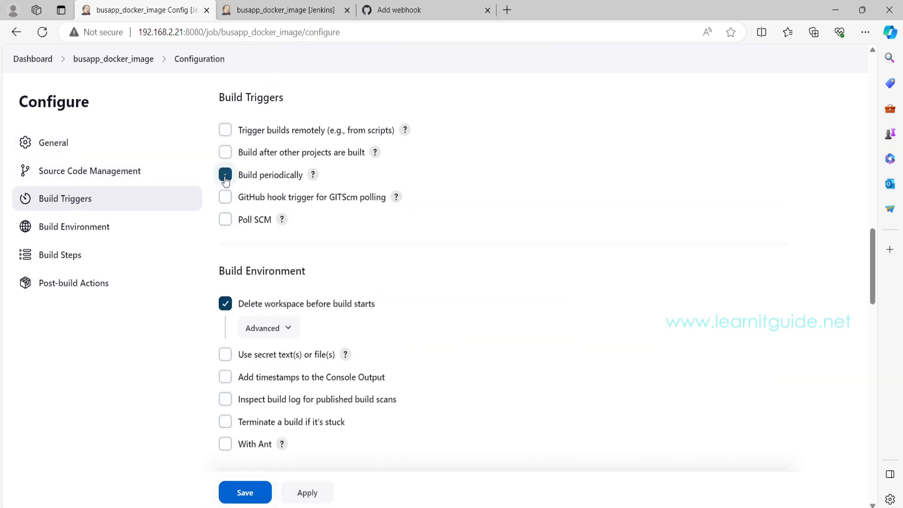
Enable the Poll SCM trigger and set its schedule to * * * * *
{"action": "left_click", "coordinate": [225, 219]}
{"action": "left_click", "coordinate": [272, 261]}
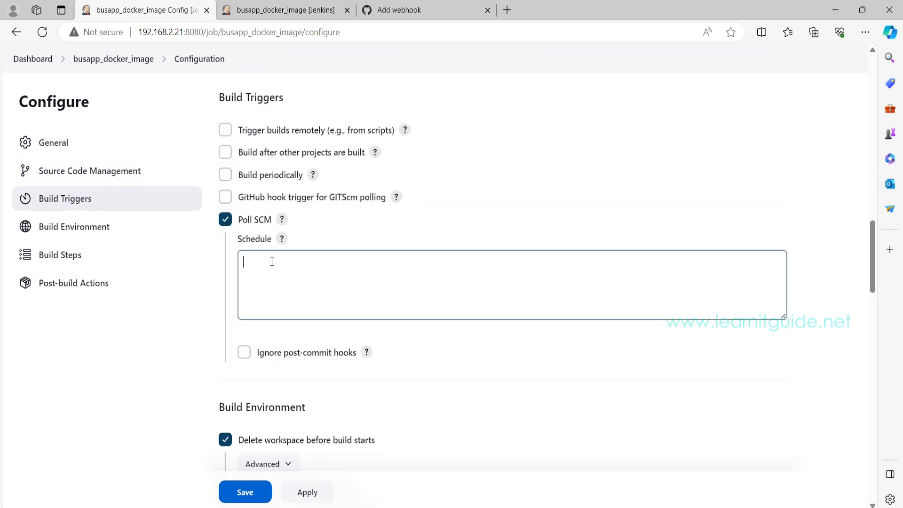
{"action": "type", "text": "* * * *"}
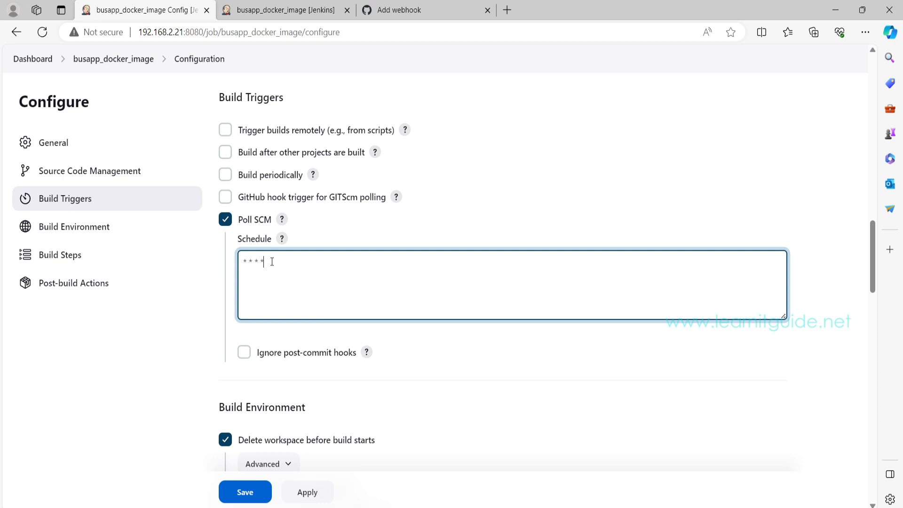
{"action": "type", "text": " *"}
{"action": "left_click", "coordinate": [499, 398]}
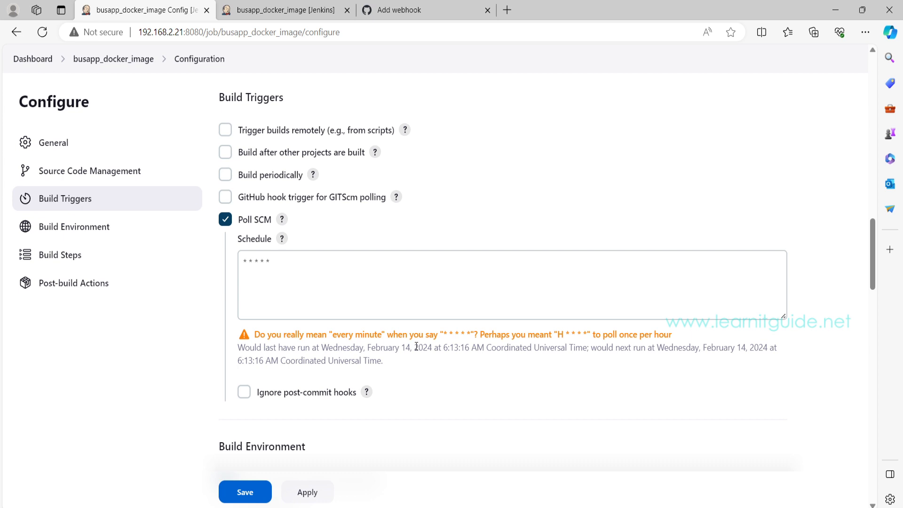
Apply and save the job configuration, and abort the running build #9
{"action": "left_click", "coordinate": [305, 492]}
{"action": "left_click", "coordinate": [246, 492]}
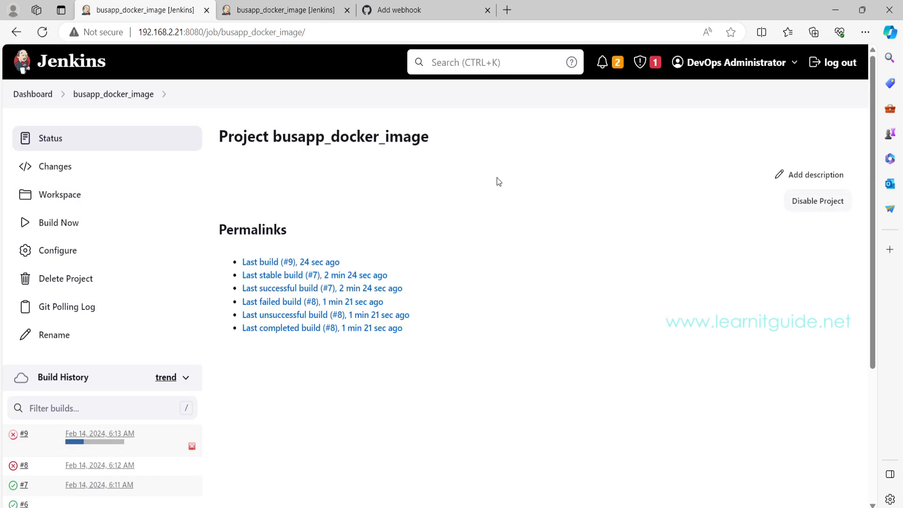
{"action": "left_click", "coordinate": [191, 446]}
{"action": "left_click", "coordinate": [497, 99]}
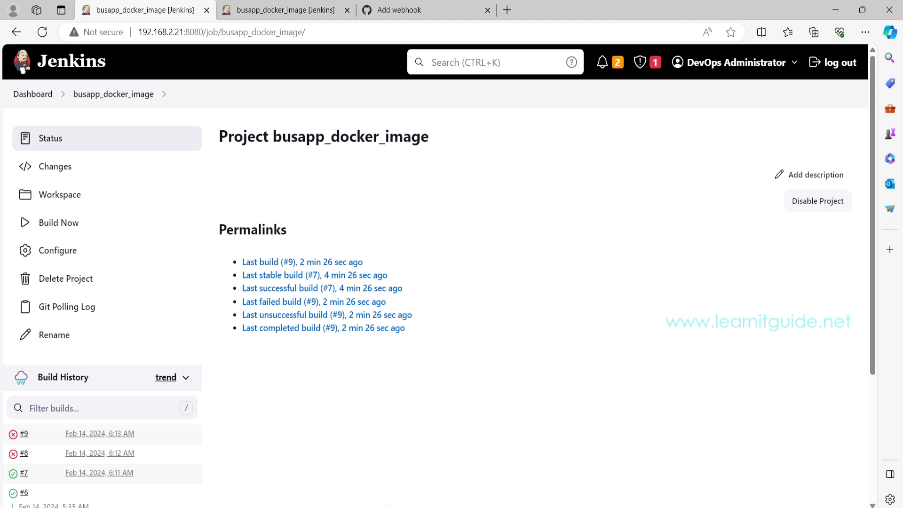
Switch to the MobaXterm terminal and review the busapp repository's current branch, files and remote URL, then return to Jenkins
{"action": "key", "text": "alt+Tab"}
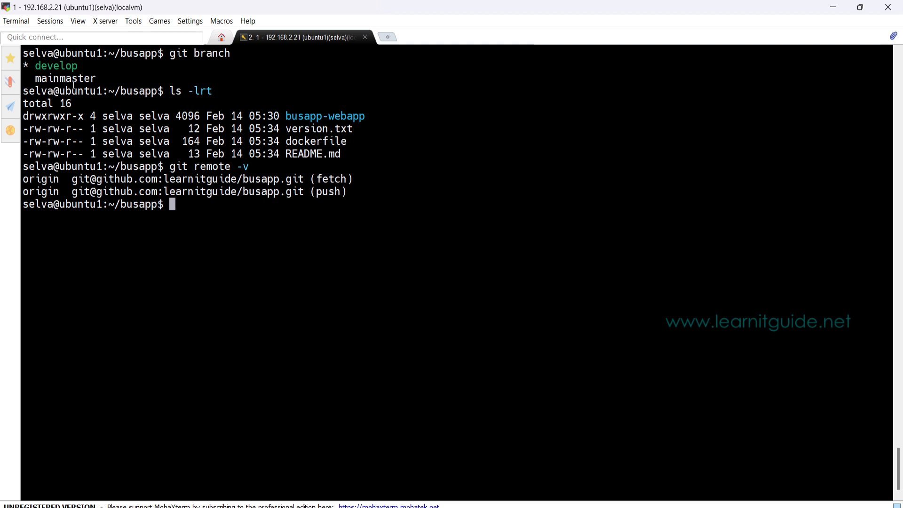
{"action": "left_click_drag", "start_coordinate": [35, 66], "coordinate": [76, 64]}
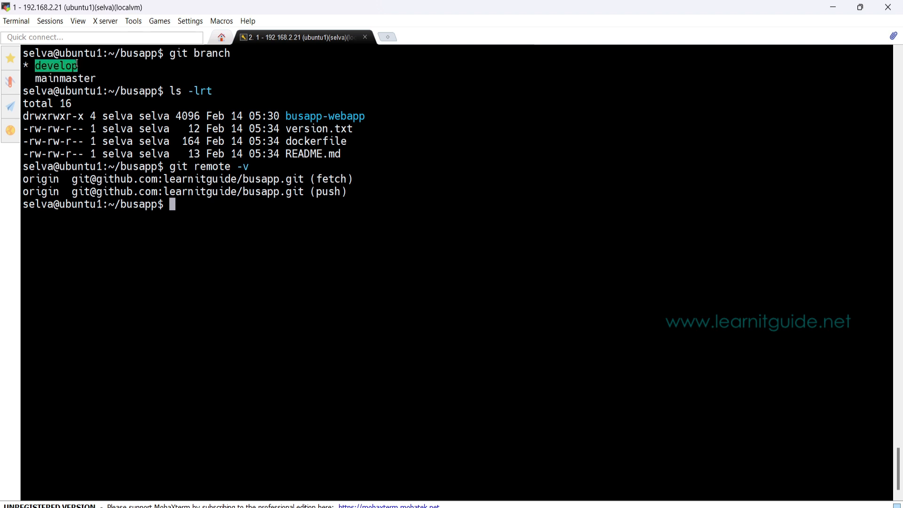
{"action": "left_click_drag", "start_coordinate": [286, 116], "coordinate": [344, 153]}
{"action": "left_click_drag", "start_coordinate": [73, 181], "coordinate": [300, 184]}
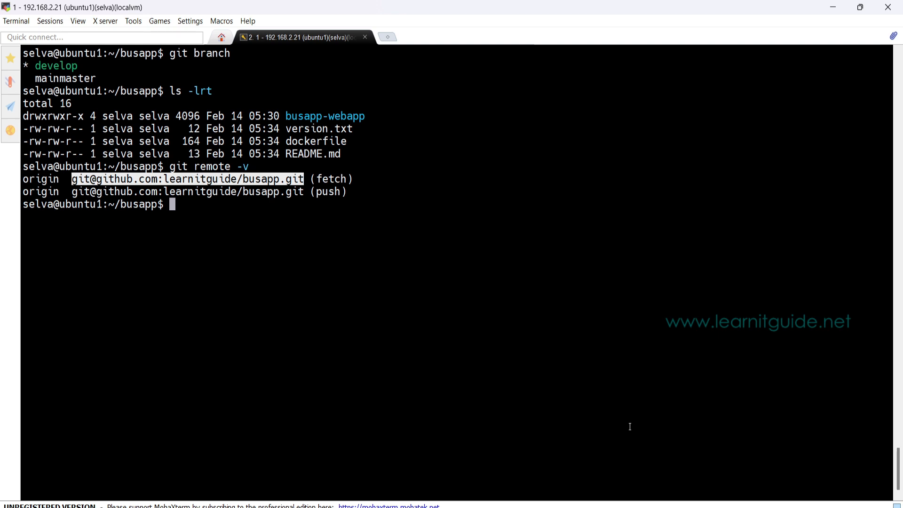
{"action": "key", "text": "alt+Tab"}
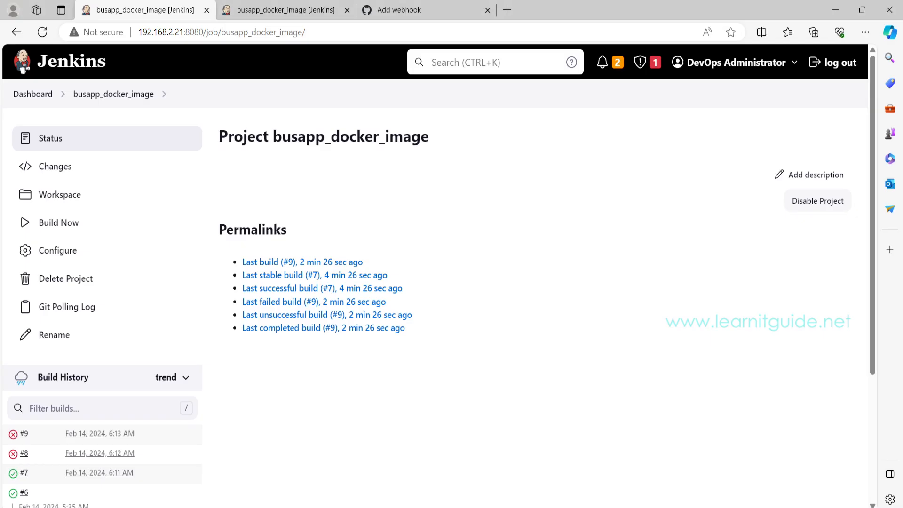
Switch to the MobaXterm terminal, delete the last # line of README.md in vim, and save the file
{"action": "key", "text": "alt+Tab"}
{"action": "left_click", "coordinate": [445, 303]}
{"action": "type", "text": "vim RE"}
{"action": "key", "text": "Tab"}
{"action": "key", "text": "Return"}
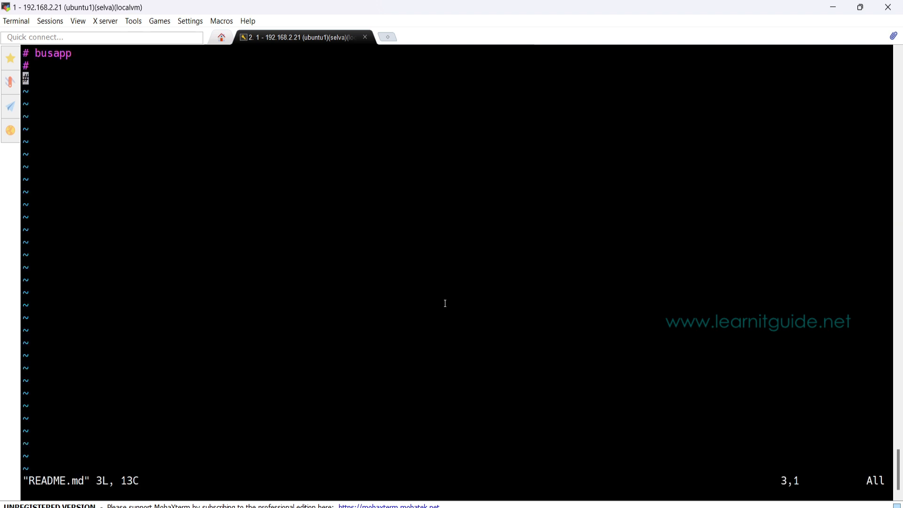
{"action": "key", "text": "d"}
{"action": "key", "text": "d"}
{"action": "key", "text": "Escape"}
{"action": "type", "text": ":wq"}
{"action": "key", "text": "Return"}
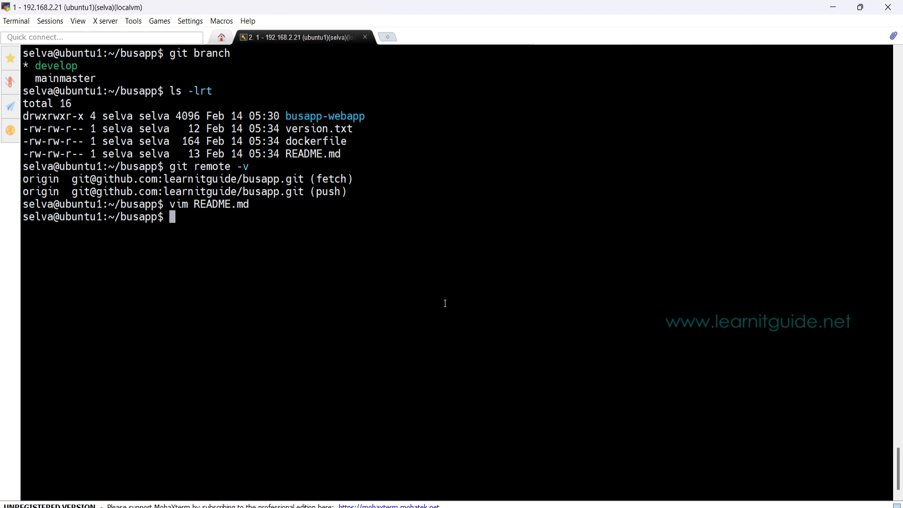
Stage all changes in the busapp repository and commit them with the message "removed #"
{"action": "type", "text": "git add ."}
{"action": "key", "text": "Return"}
{"action": "type", "text": "git commit "}
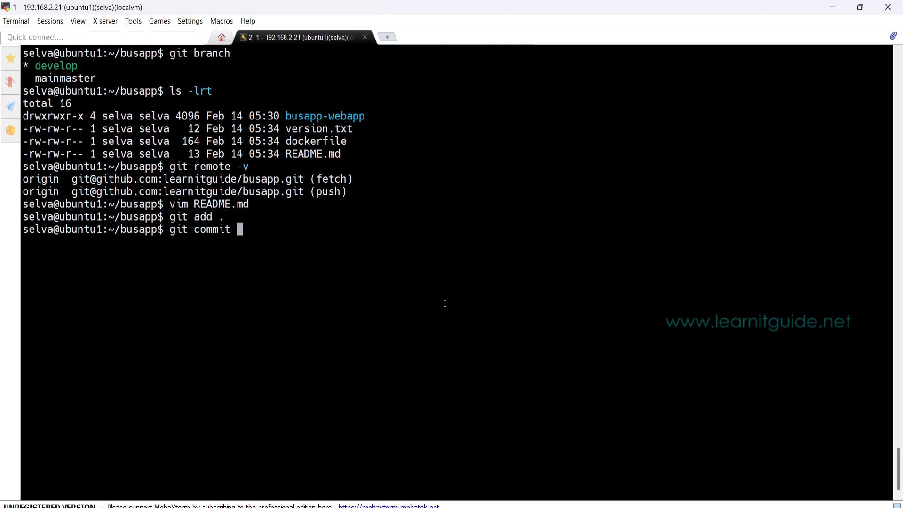
{"action": "type", "text": "-m \"\""}
{"action": "key", "text": "Left"}
{"action": "type", "text": "removed "}
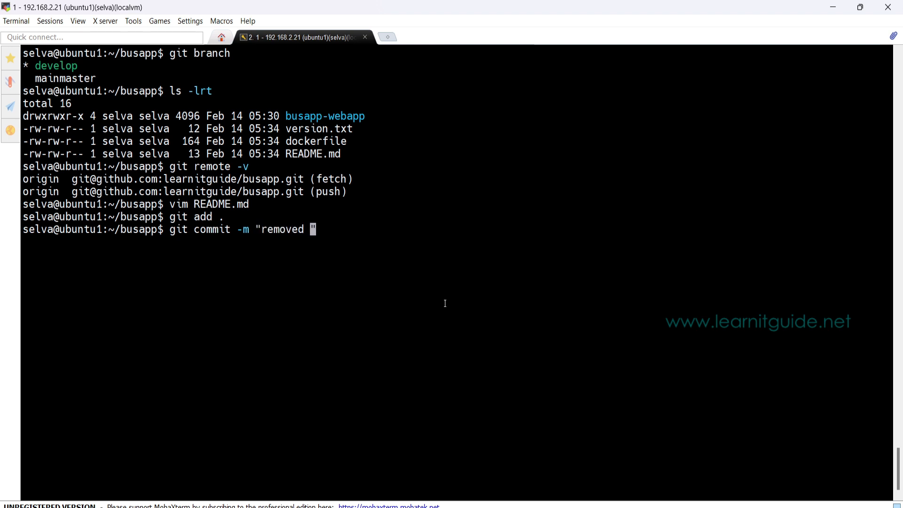
{"action": "type", "text": "#"}
{"action": "key", "text": "Return"}
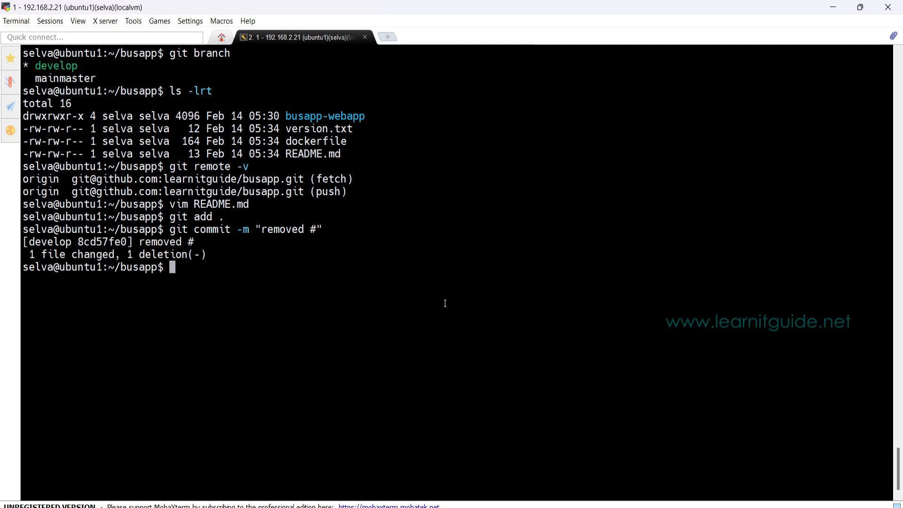
Push the commit to the develop branch on origin and check the push output
{"action": "type", "text": "git push origi"}
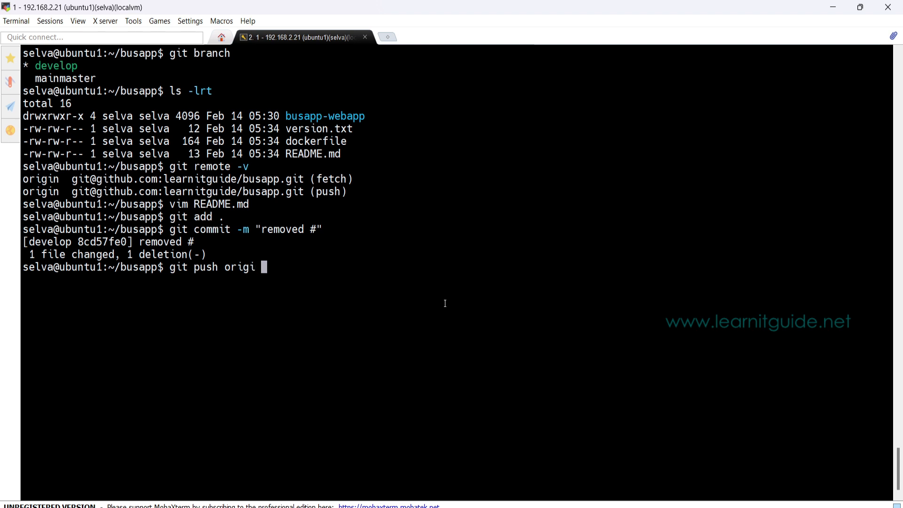
{"action": "type", "text": "n develop"}
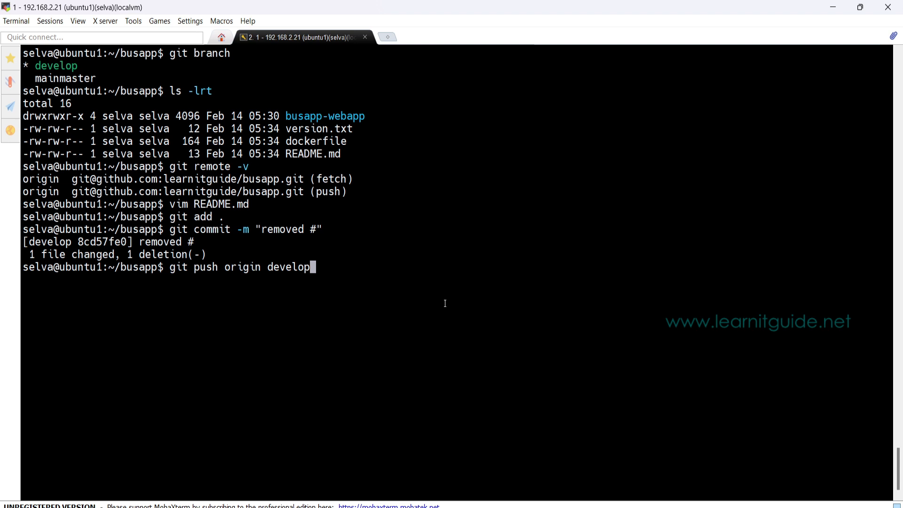
{"action": "key", "text": "Return"}
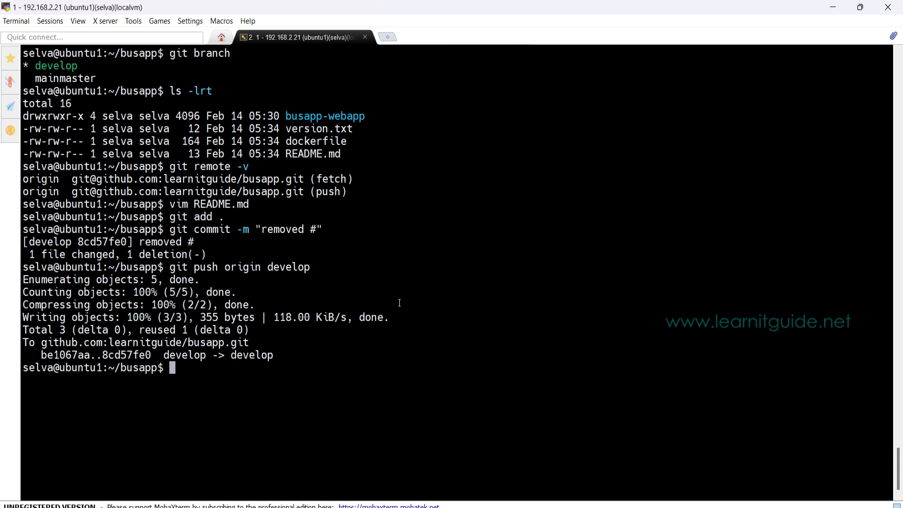
{"action": "left_click_drag", "start_coordinate": [29, 266], "coordinate": [188, 355]}
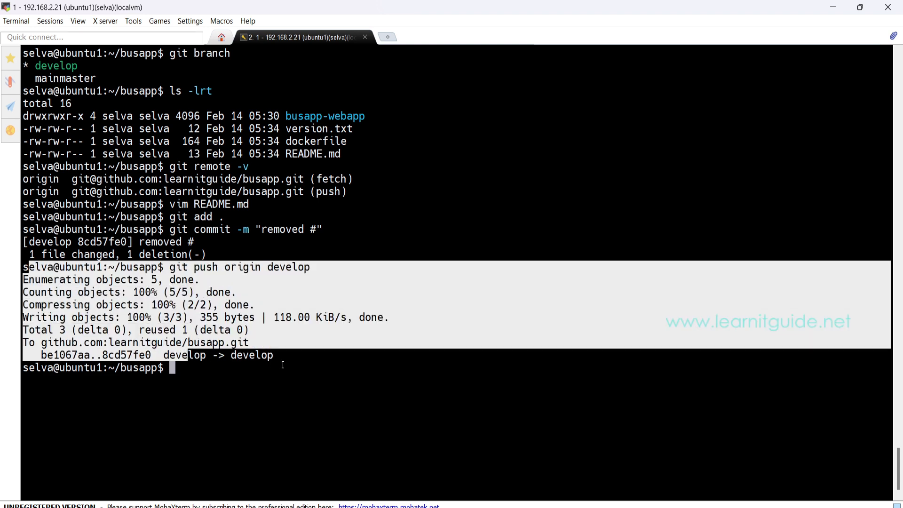
Switch to Jenkins, examine build #10's console output for its trigger cause and commit message, and return to the job page
{"action": "key", "text": "alt+Tab"}
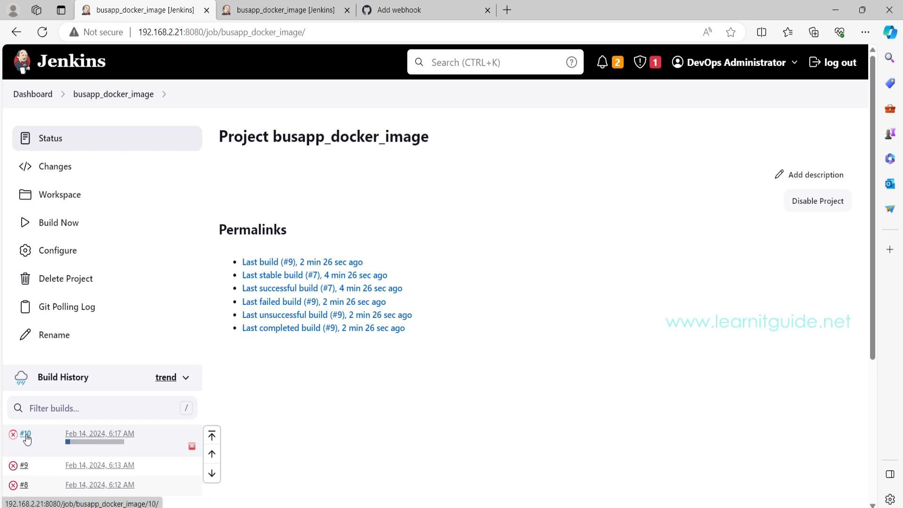
{"action": "left_click", "coordinate": [26, 434]}
{"action": "left_click", "coordinate": [75, 207]}
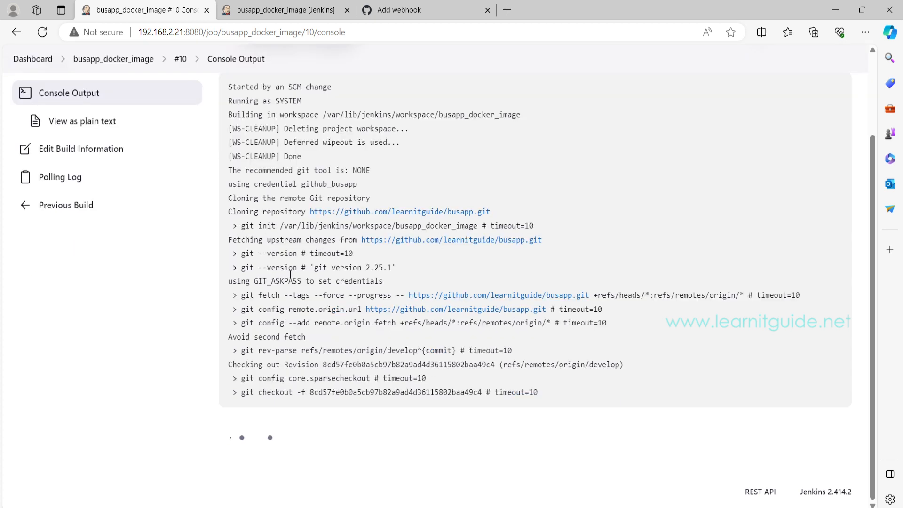
{"action": "left_click_drag", "start_coordinate": [228, 212], "coordinate": [353, 214]}
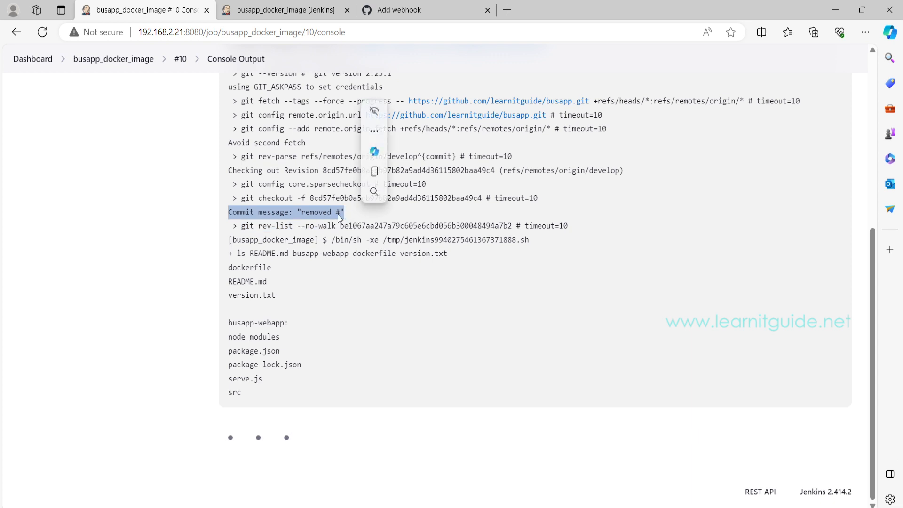
{"action": "scroll", "coordinate": [337, 214], "scroll_direction": "up", "scroll_amount": 4}
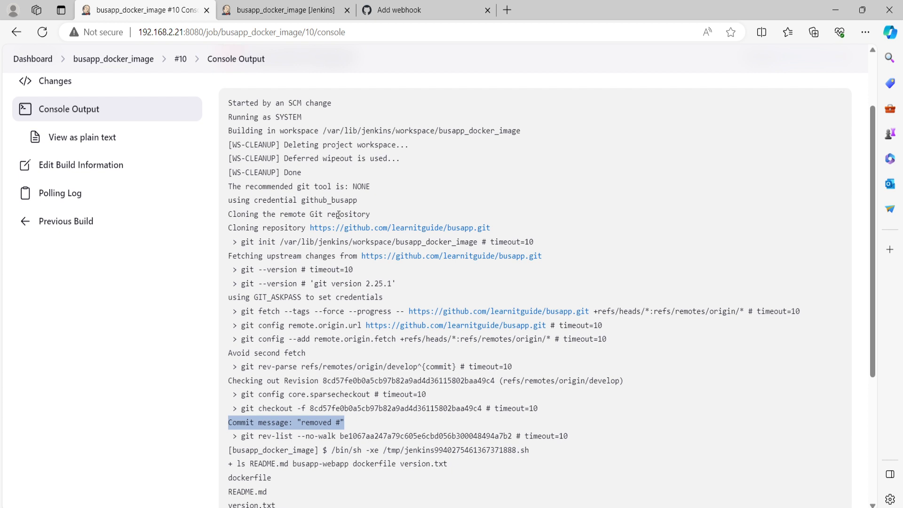
{"action": "key", "text": "alt+Left"}
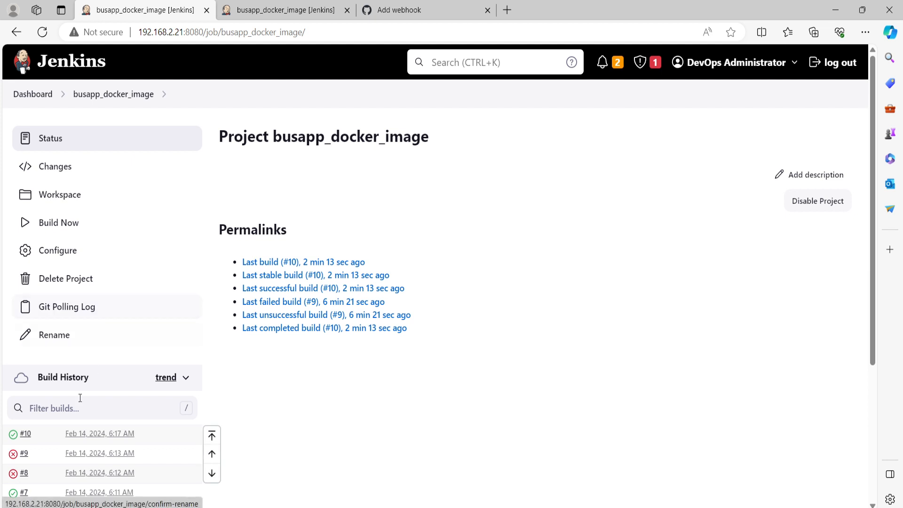